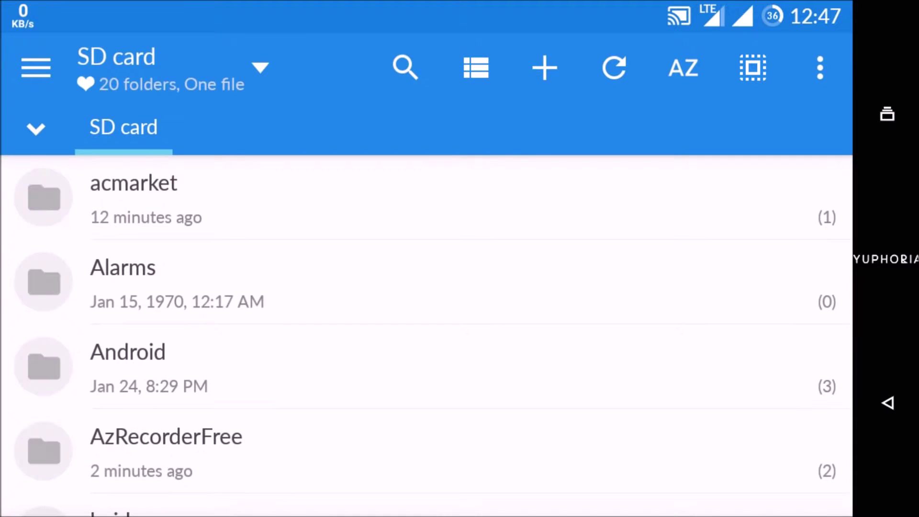
Scroll the SD card list and check its total and free space.
{"action": "scroll", "coordinate": [660, 353], "scroll_direction": "down", "scroll_amount": 5}
{"action": "scroll", "coordinate": [654, 345], "scroll_direction": "down", "scroll_amount": 5}
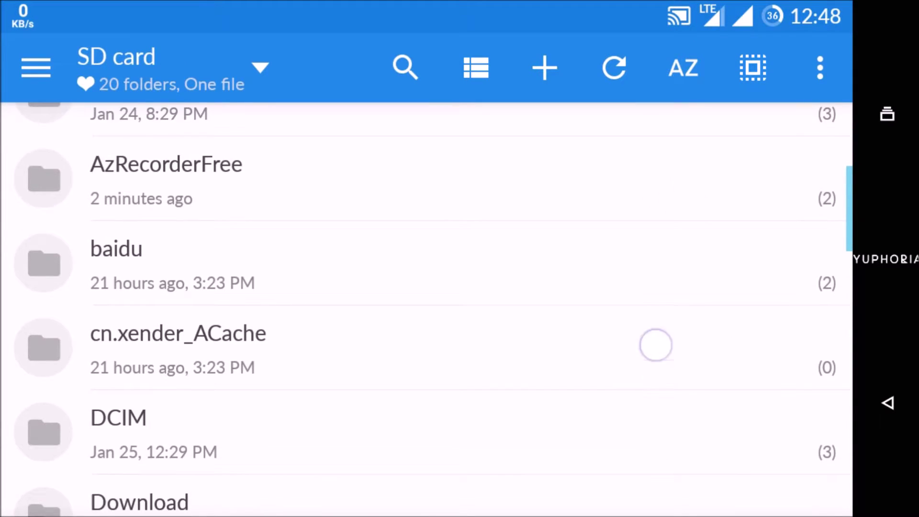
{"action": "scroll", "coordinate": [655, 404], "scroll_direction": "down", "scroll_amount": 5}
{"action": "scroll", "coordinate": [662, 211], "scroll_direction": "down", "scroll_amount": 5}
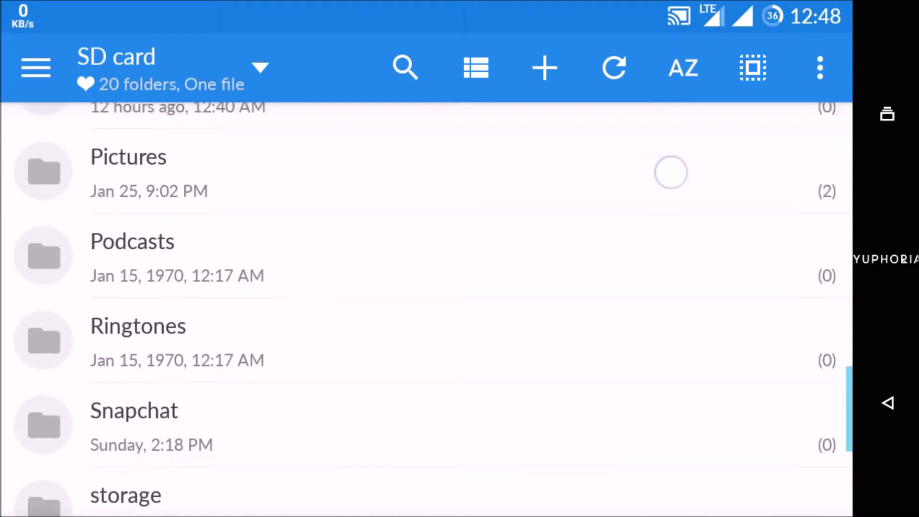
{"action": "scroll", "coordinate": [596, 343], "scroll_direction": "down", "scroll_amount": 5}
{"action": "scroll", "coordinate": [579, 466], "scroll_direction": "down", "scroll_amount": 3}
{"action": "scroll", "coordinate": [582, 197], "scroll_direction": "up", "scroll_amount": 10}
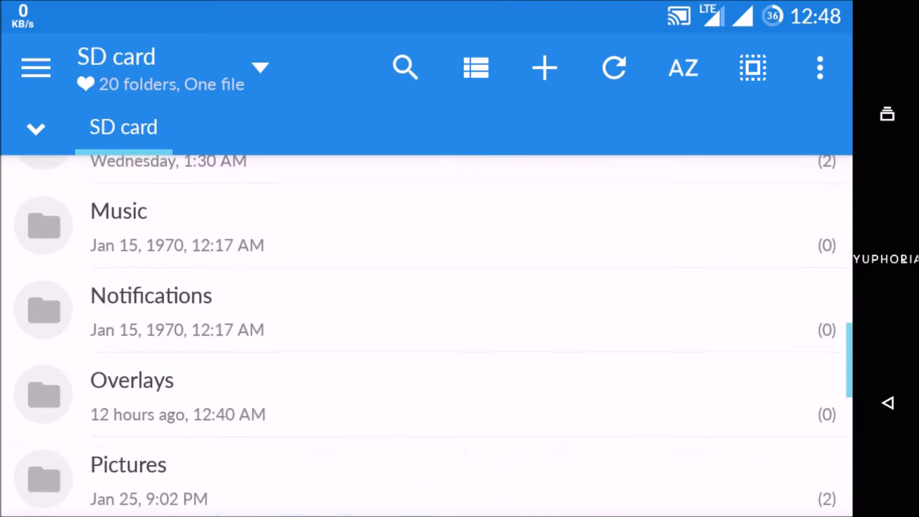
{"action": "scroll", "coordinate": [426, 335], "scroll_direction": "up", "scroll_amount": 5}
{"action": "scroll", "coordinate": [601, 287], "scroll_direction": "up", "scroll_amount": 10}
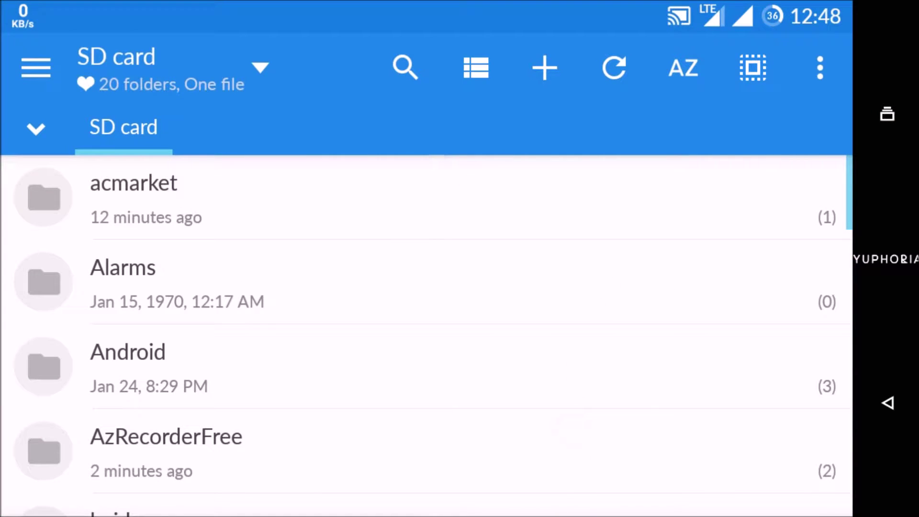
{"action": "left_click", "coordinate": [260, 64]}
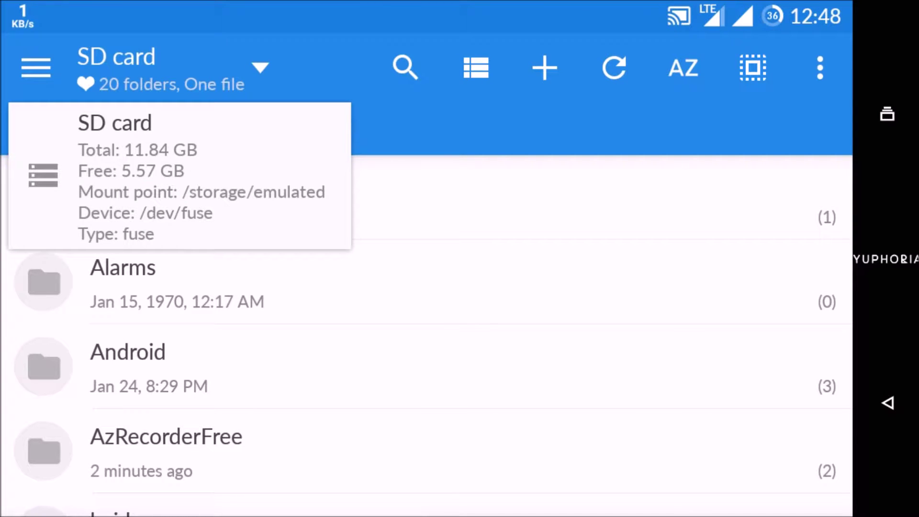
{"action": "key", "text": "Escape"}
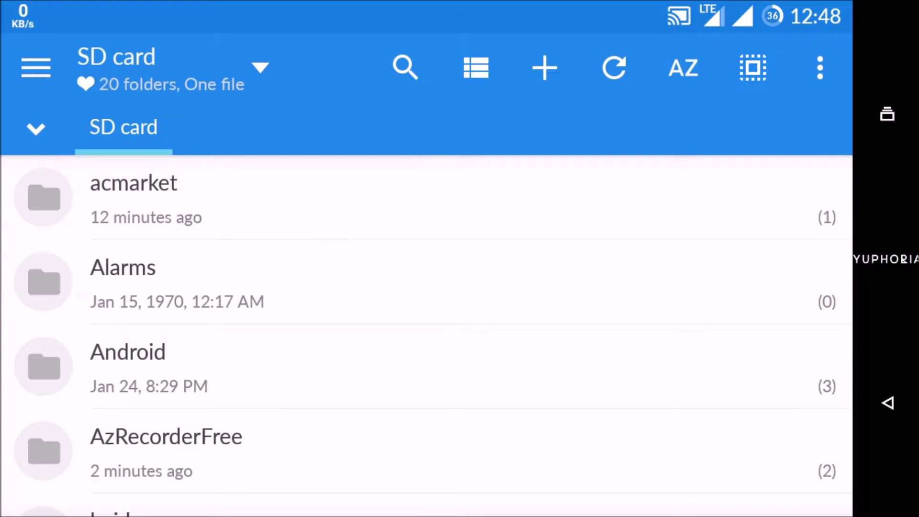
Browse the Bookmarks drawer and switch to the Ext SD storage.
{"action": "left_click", "coordinate": [35, 68]}
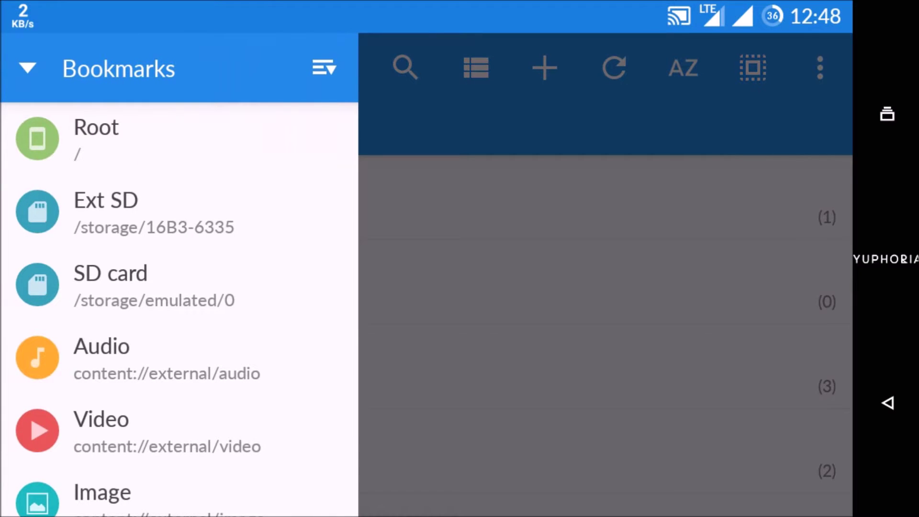
{"action": "left_click_drag", "start_coordinate": [283, 429], "coordinate": [320, 273]}
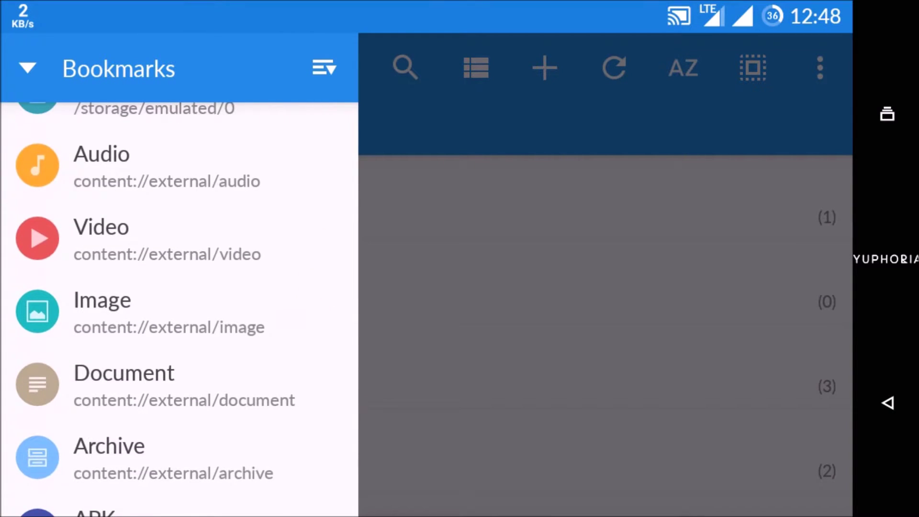
{"action": "left_click_drag", "start_coordinate": [299, 373], "coordinate": [330, 275]}
{"action": "left_click_drag", "start_coordinate": [263, 479], "coordinate": [297, 261]}
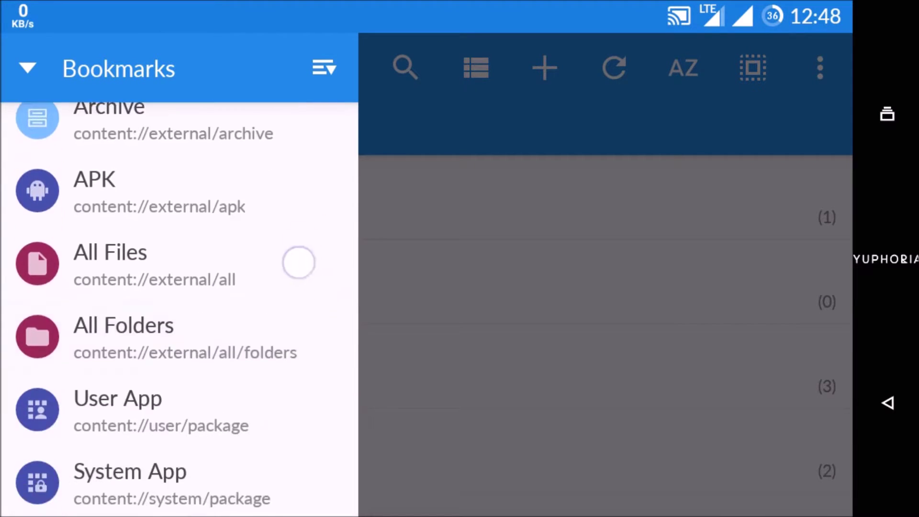
{"action": "left_click_drag", "start_coordinate": [273, 460], "coordinate": [312, 240]}
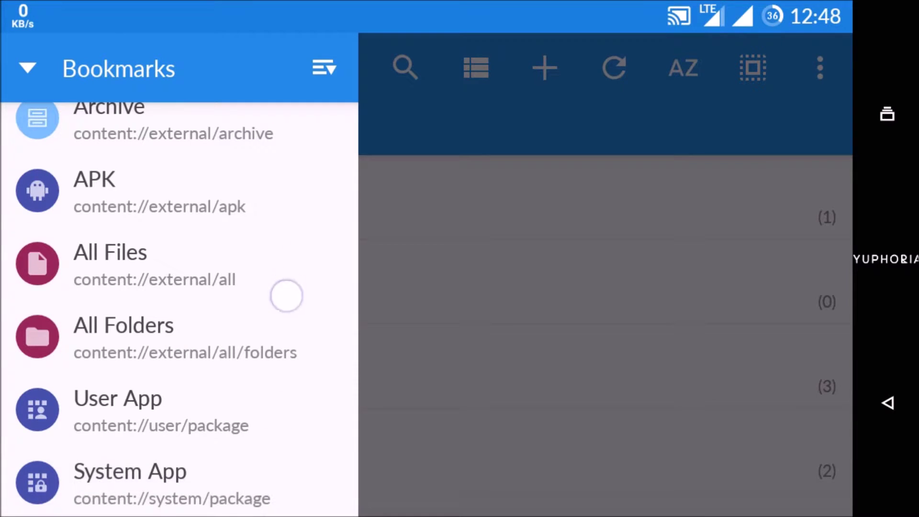
{"action": "mouse_move", "coordinate": [287, 295]}
{"action": "left_mouse_down"}
{"action": "mouse_move", "coordinate": [258, 488]}
{"action": "mouse_move", "coordinate": [287, 421]}
{"action": "left_mouse_up"}
{"action": "left_click_drag", "start_coordinate": [268, 144], "coordinate": [257, 308]}
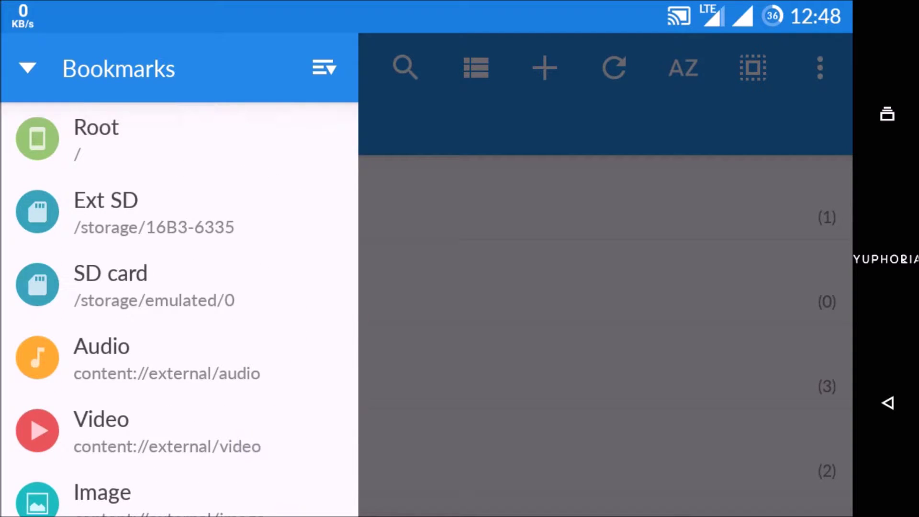
{"action": "left_click", "coordinate": [124, 213]}
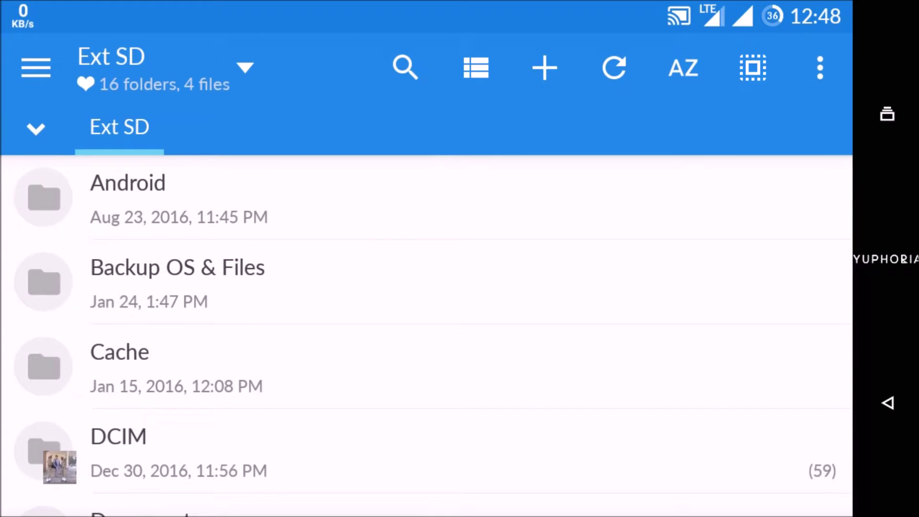
Try the search field and the list display styles, closing both unchanged.
{"action": "left_click", "coordinate": [406, 67]}
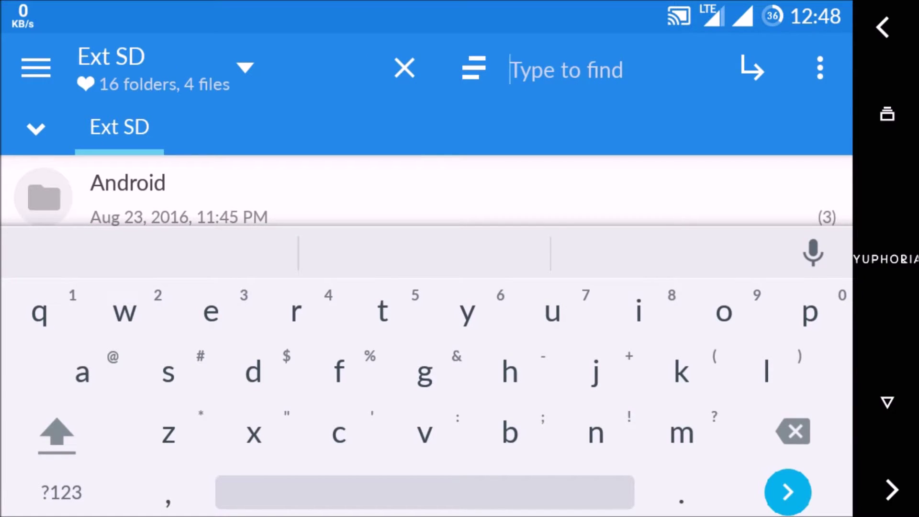
{"action": "left_click", "coordinate": [404, 68]}
{"action": "left_click", "coordinate": [476, 67]}
{"action": "mouse_move", "coordinate": [545, 422]}
{"action": "left_mouse_down"}
{"action": "mouse_move", "coordinate": [539, 207]}
{"action": "mouse_move", "coordinate": [534, 424]}
{"action": "left_mouse_up"}
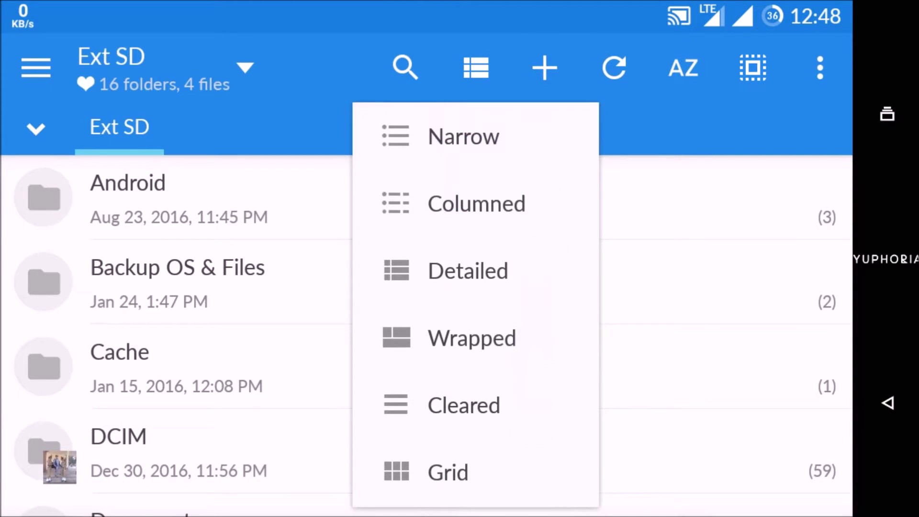
{"action": "left_click", "coordinate": [665, 268]}
Look at the new-item and sort options, then select all 21 items and clear the selection.
{"action": "left_click", "coordinate": [544, 68]}
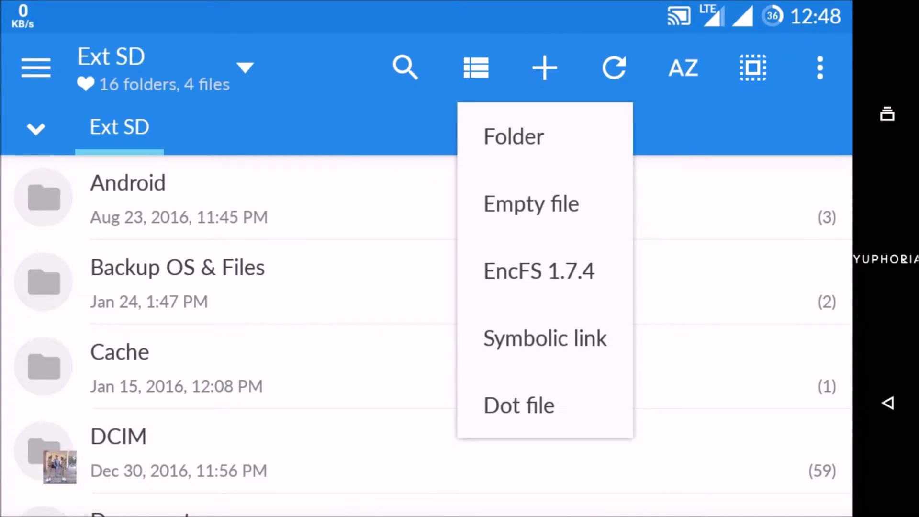
{"action": "left_click", "coordinate": [713, 338]}
{"action": "left_click_drag", "start_coordinate": [654, 395], "coordinate": [652, 314]}
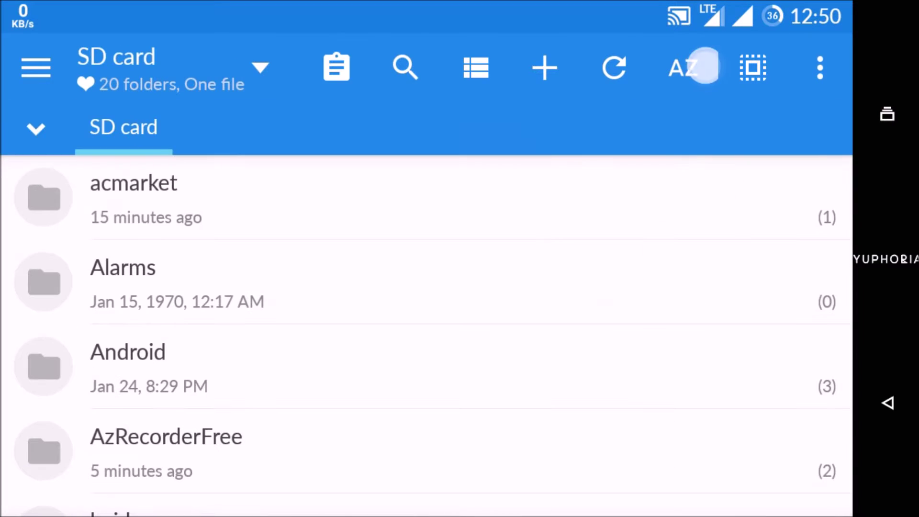
{"action": "left_click", "coordinate": [705, 65]}
{"action": "mouse_move", "coordinate": [761, 413]}
{"action": "left_mouse_down"}
{"action": "mouse_move", "coordinate": [749, 287]}
{"action": "mouse_move", "coordinate": [753, 185]}
{"action": "mouse_move", "coordinate": [790, 424]}
{"action": "left_mouse_up"}
{"action": "left_click", "coordinate": [751, 67]}
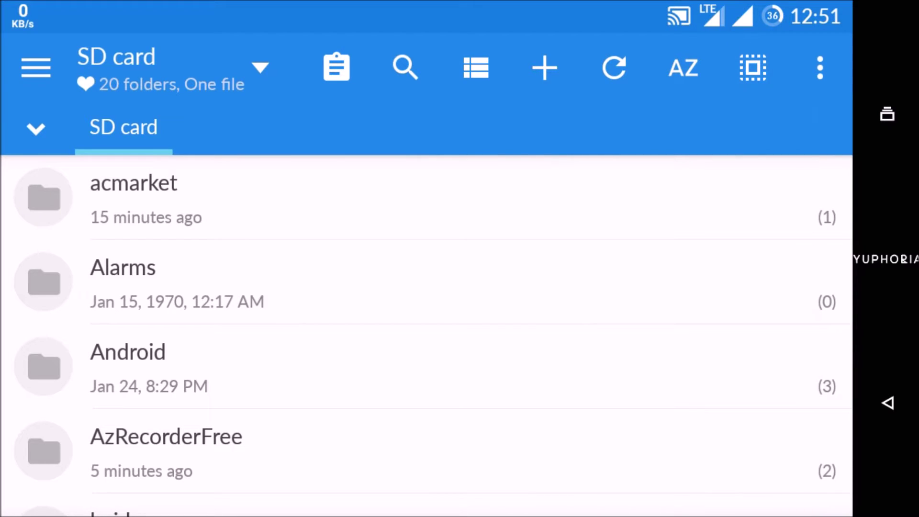
{"action": "left_click", "coordinate": [753, 67]}
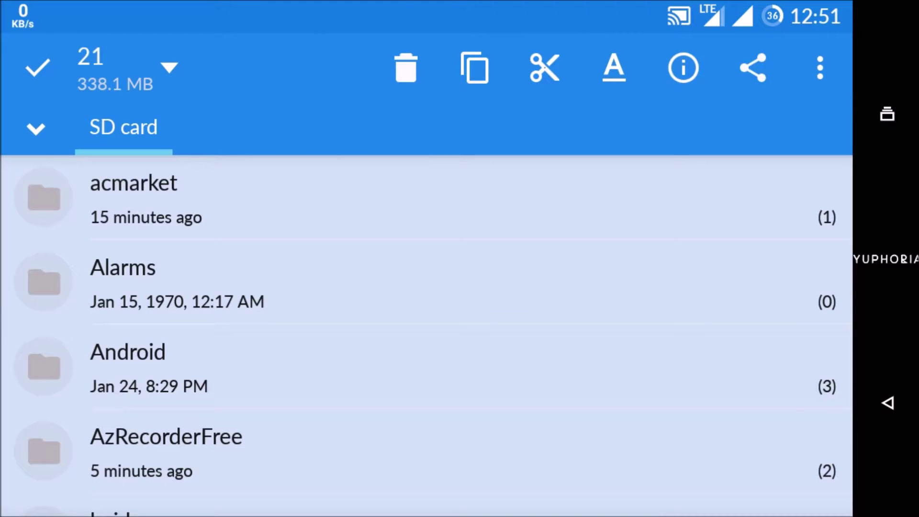
{"action": "left_click", "coordinate": [905, 437]}
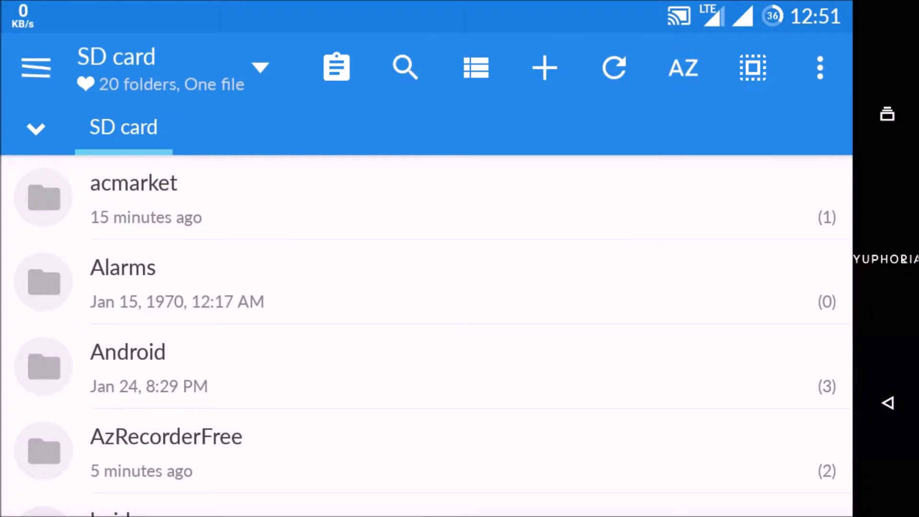
Drag 00001.vcf up the list and drop it onto the Documents folder.
{"action": "scroll", "coordinate": [615, 426], "scroll_direction": "down", "scroll_amount": 5}
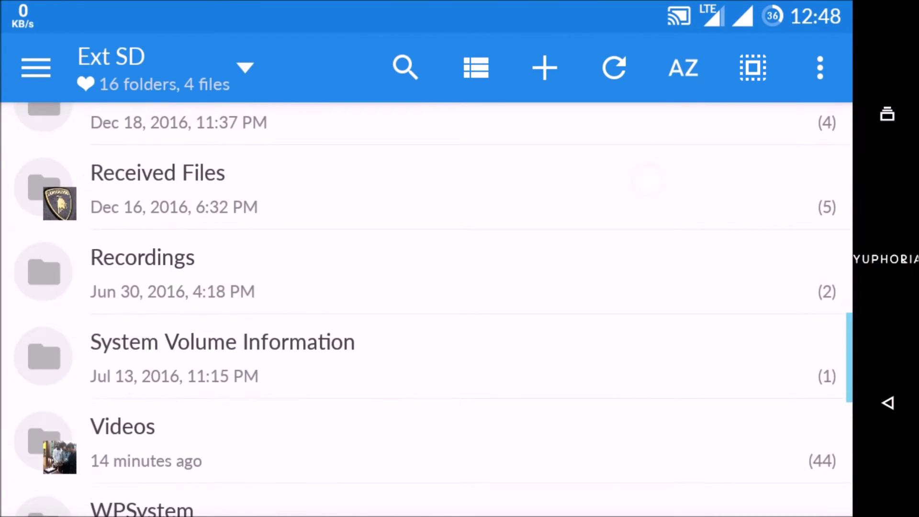
{"action": "scroll", "coordinate": [647, 181], "scroll_direction": "down", "scroll_amount": 5}
{"action": "scroll", "coordinate": [624, 276], "scroll_direction": "down", "scroll_amount": 4}
{"action": "scroll", "coordinate": [624, 276], "scroll_direction": "up", "scroll_amount": 2}
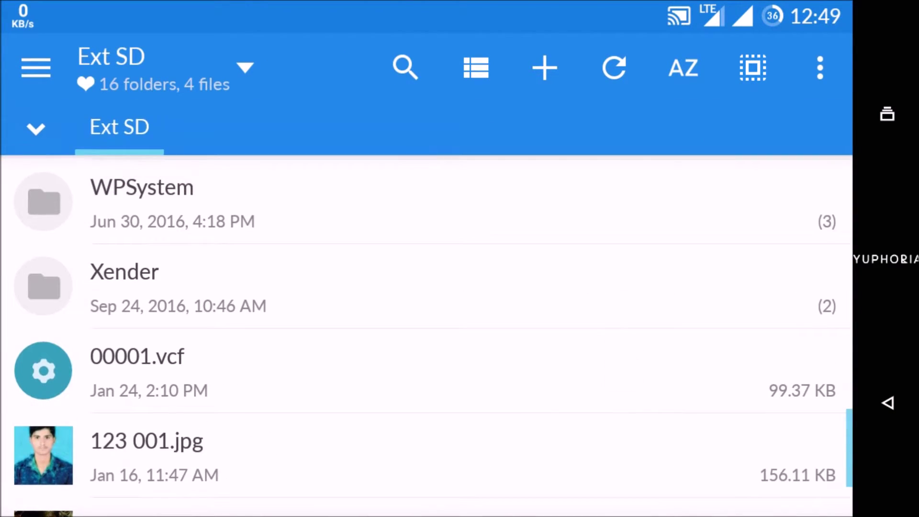
{"action": "left_click_drag", "start_coordinate": [230, 381], "coordinate": [269, 306]}
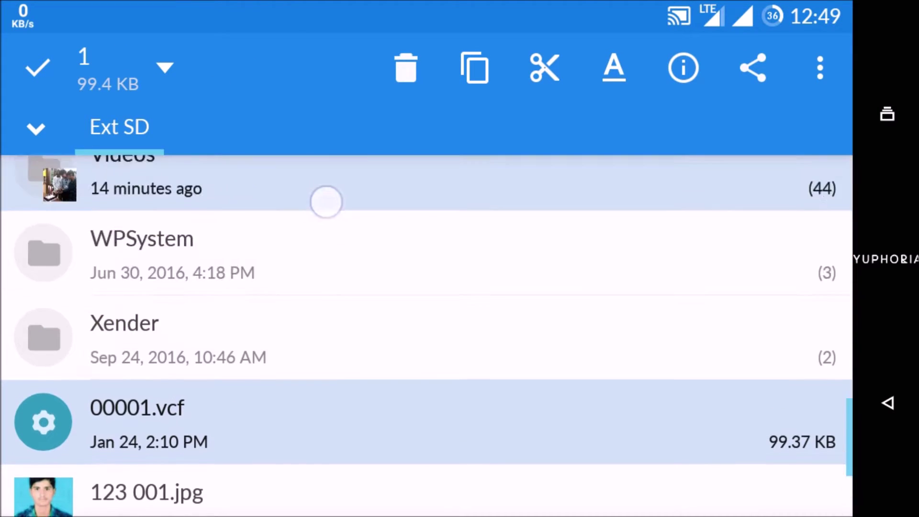
{"action": "mouse_move", "coordinate": [269, 306]}
{"action": "left_mouse_down"}
{"action": "mouse_move", "coordinate": [309, 207]}
{"action": "mouse_move", "coordinate": [331, 211]}
{"action": "left_mouse_up"}
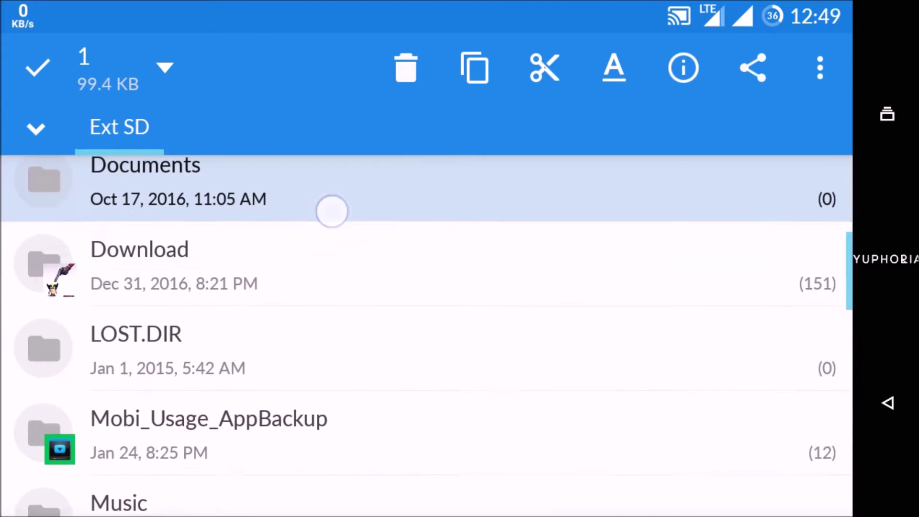
{"action": "left_click_drag", "start_coordinate": [332, 211], "coordinate": [376, 272]}
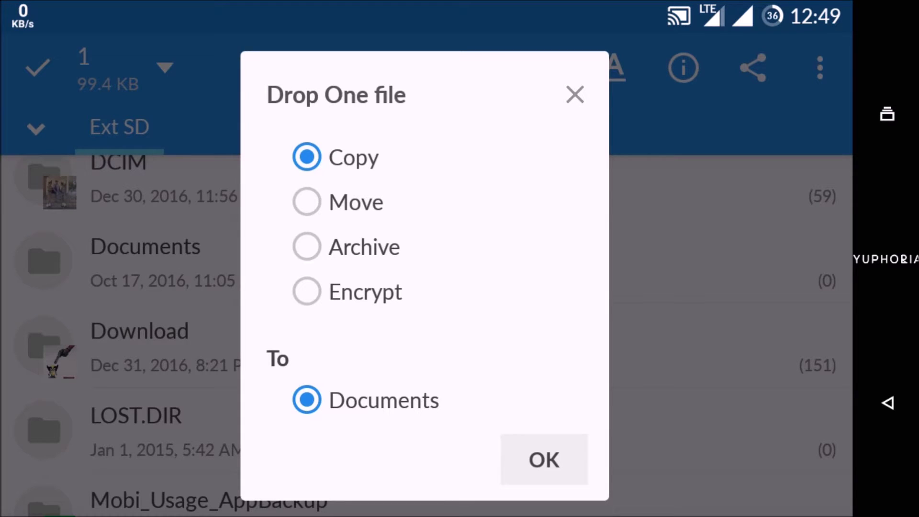
Choose Copy in the Drop One file dialog, confirm, and accept the storage-permission request.
{"action": "left_click", "coordinate": [380, 198]}
{"action": "left_click", "coordinate": [364, 246]}
{"action": "left_click", "coordinate": [364, 291]}
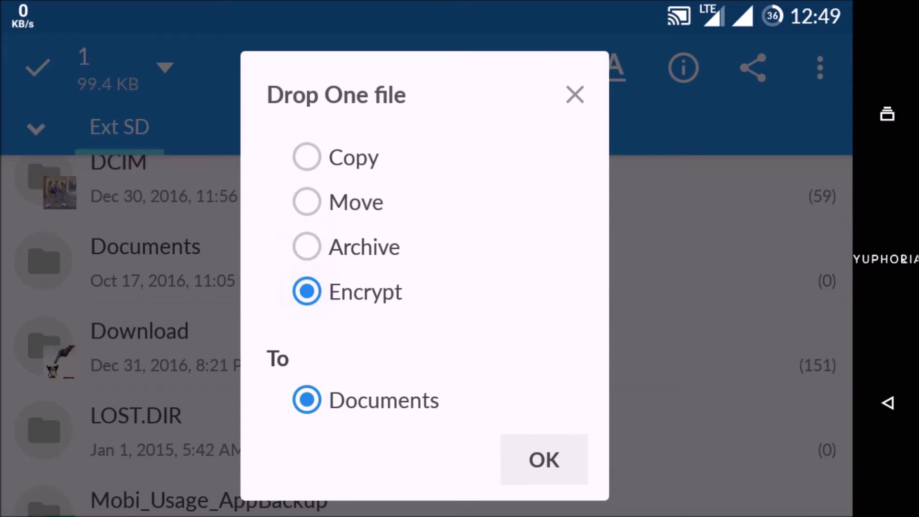
{"action": "left_click", "coordinate": [392, 158]}
{"action": "left_click", "coordinate": [558, 453]}
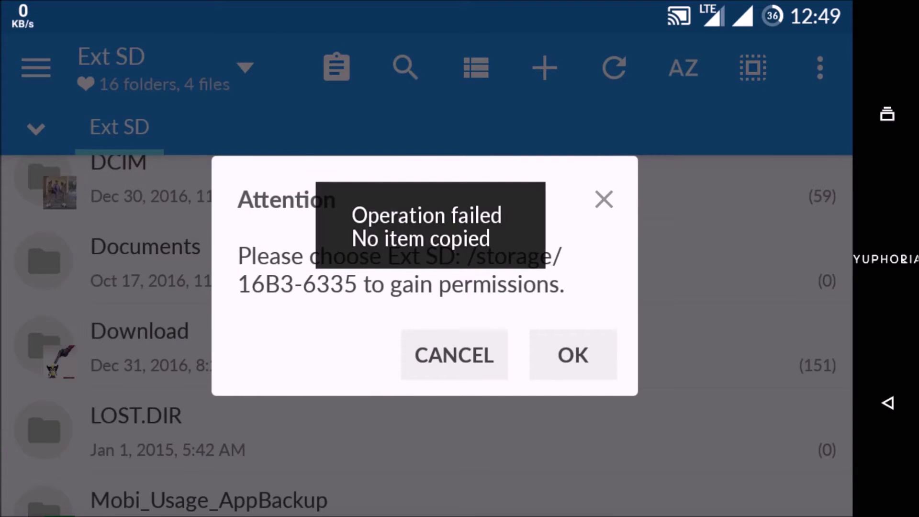
{"action": "left_click", "coordinate": [573, 355]}
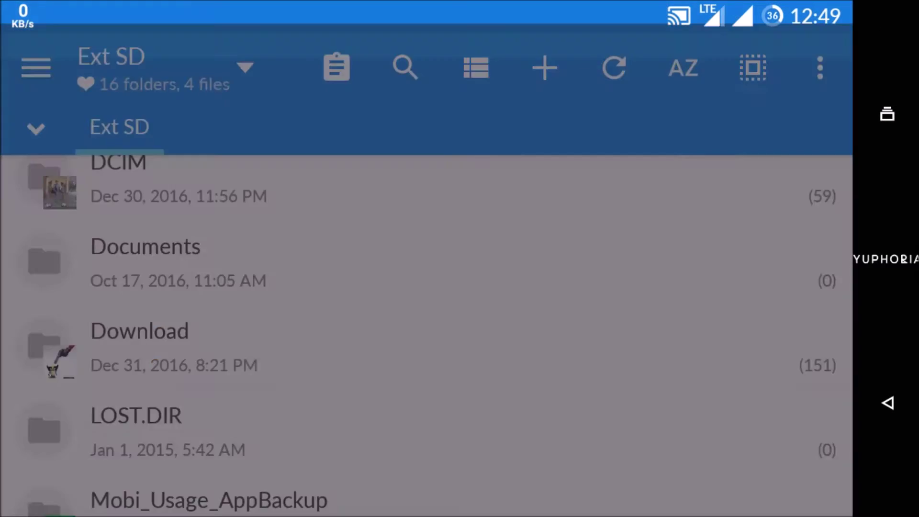
Confirm Internal storage in the picker, then choose Add Storage from the Bookmarks menu.
{"action": "left_click", "coordinate": [148, 224]}
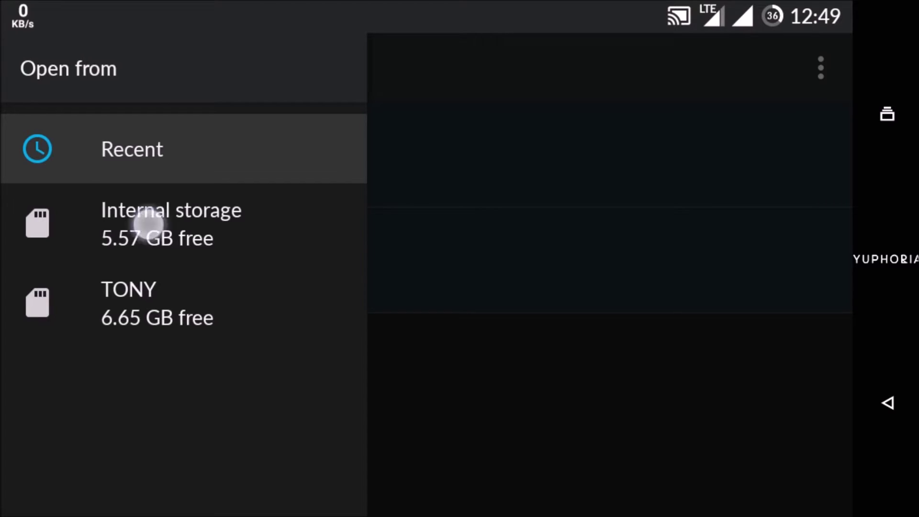
{"action": "left_click", "coordinate": [794, 484]}
{"action": "left_click", "coordinate": [36, 68]}
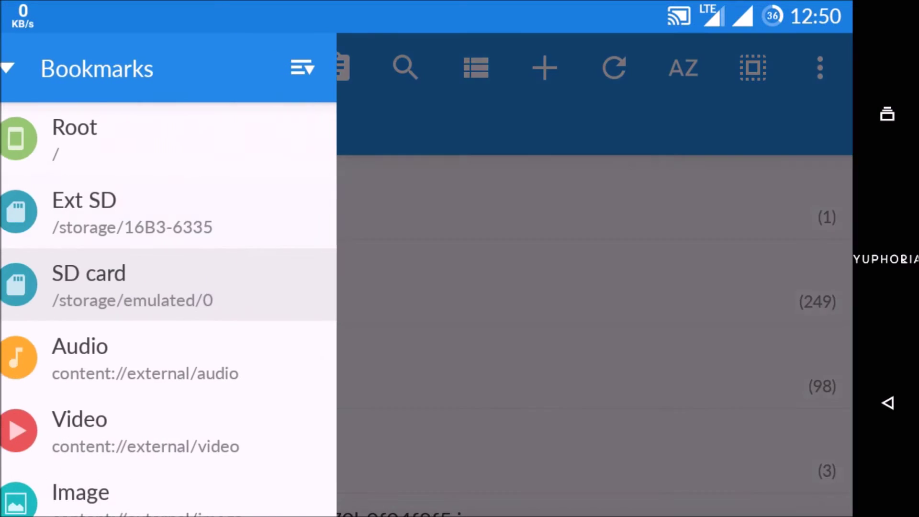
{"action": "left_click", "coordinate": [324, 67]}
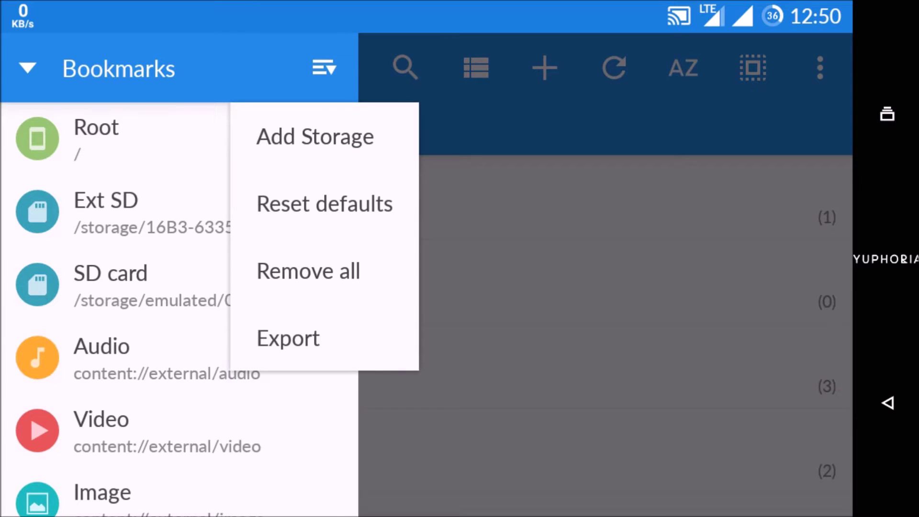
{"action": "left_click", "coordinate": [315, 137]}
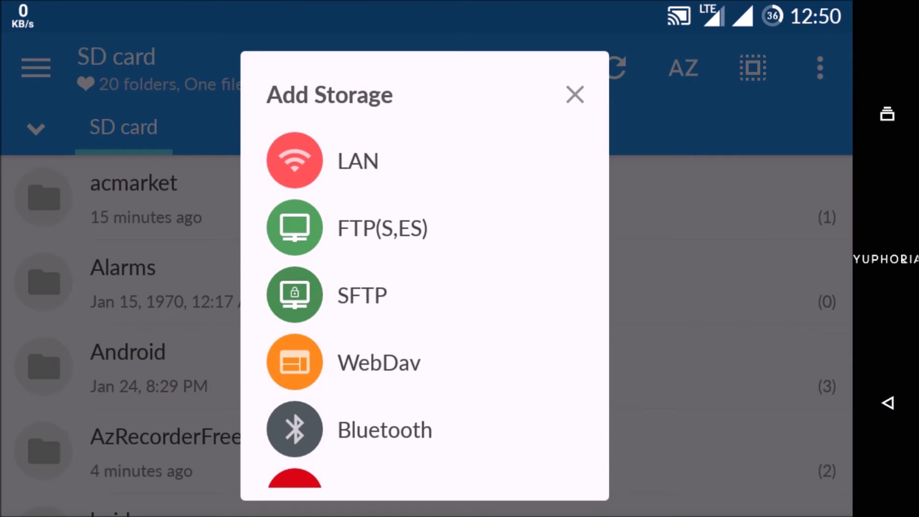
Scroll through the network and cloud services list and close it without adding one.
{"action": "mouse_move", "coordinate": [515, 400]}
{"action": "left_mouse_down"}
{"action": "mouse_move", "coordinate": [515, 261]}
{"action": "mouse_move", "coordinate": [529, 172]}
{"action": "left_mouse_up"}
{"action": "left_click_drag", "start_coordinate": [529, 426], "coordinate": [529, 263]}
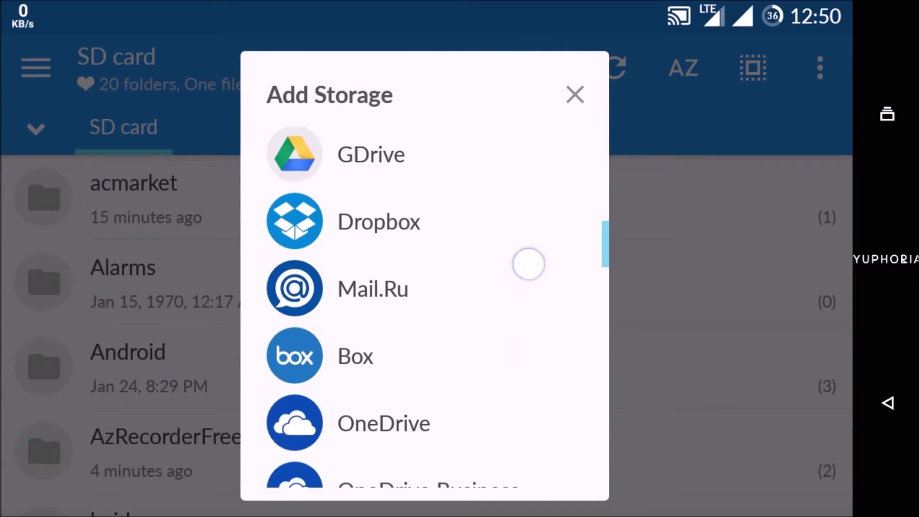
{"action": "left_click_drag", "start_coordinate": [520, 434], "coordinate": [520, 210]}
{"action": "left_click_drag", "start_coordinate": [519, 387], "coordinate": [528, 200]}
{"action": "left_click_drag", "start_coordinate": [519, 429], "coordinate": [517, 212]}
{"action": "left_click_drag", "start_coordinate": [533, 429], "coordinate": [521, 183]}
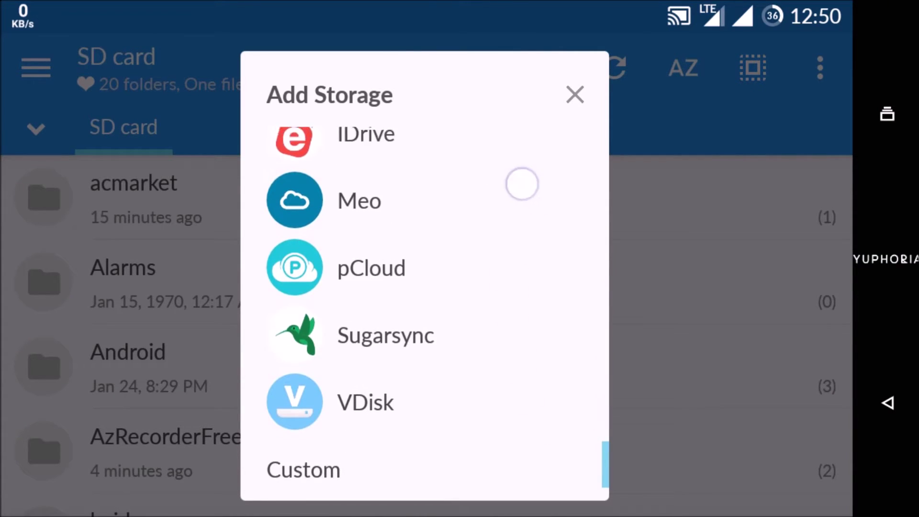
{"action": "left_click_drag", "start_coordinate": [519, 387], "coordinate": [529, 188]}
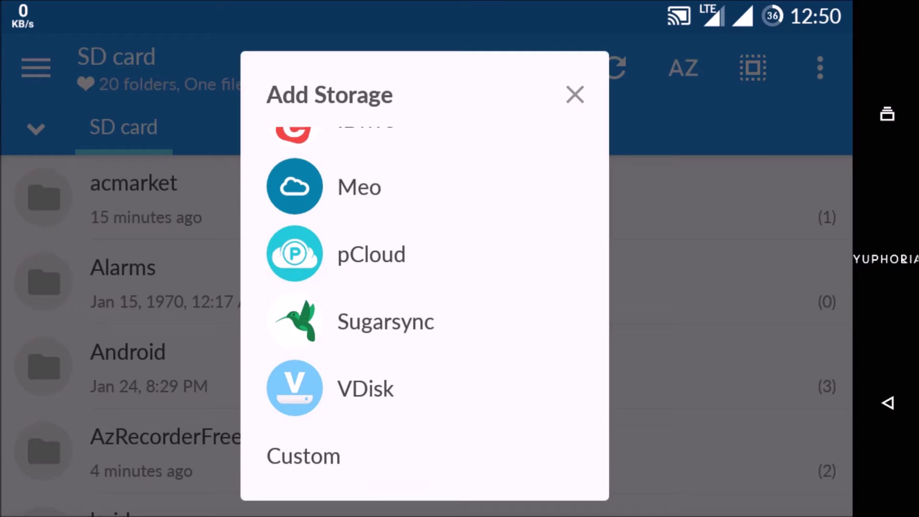
{"action": "left_click_drag", "start_coordinate": [499, 451], "coordinate": [522, 457]}
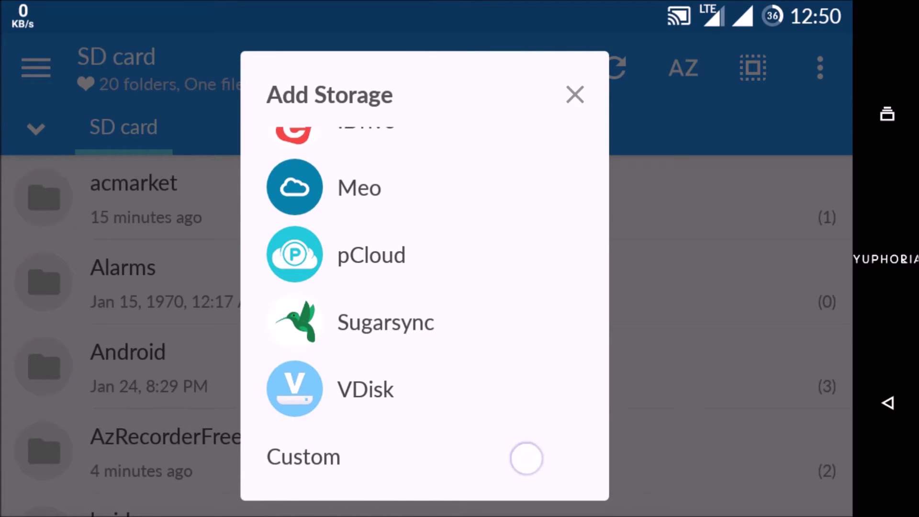
{"action": "left_click", "coordinate": [575, 94]}
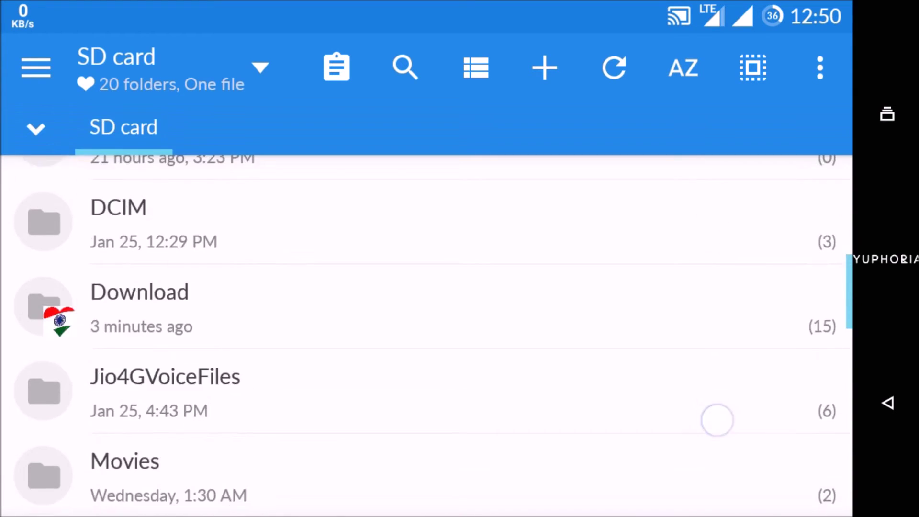
Dismiss the Lock key prompt without setting a key, then go to Settings.
{"action": "left_click", "coordinate": [820, 68]}
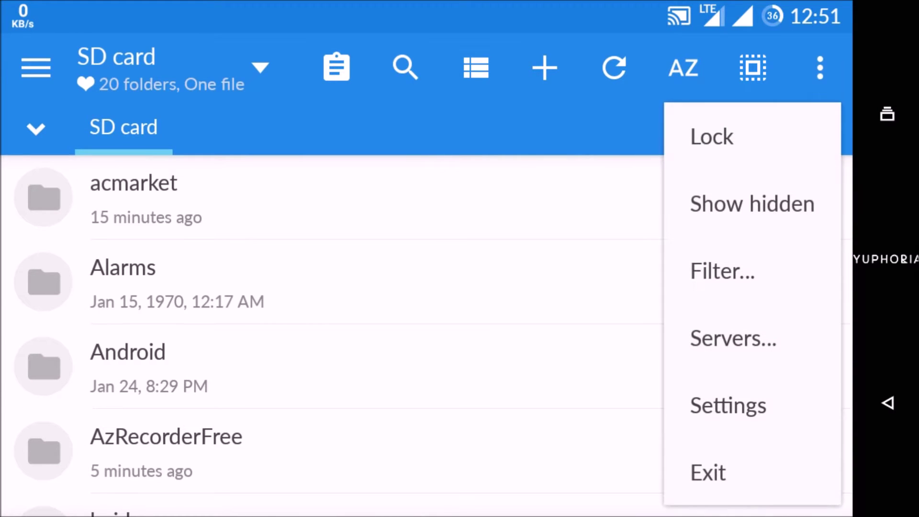
{"action": "left_click_drag", "start_coordinate": [798, 406], "coordinate": [794, 279]}
{"action": "left_click", "coordinate": [711, 136]}
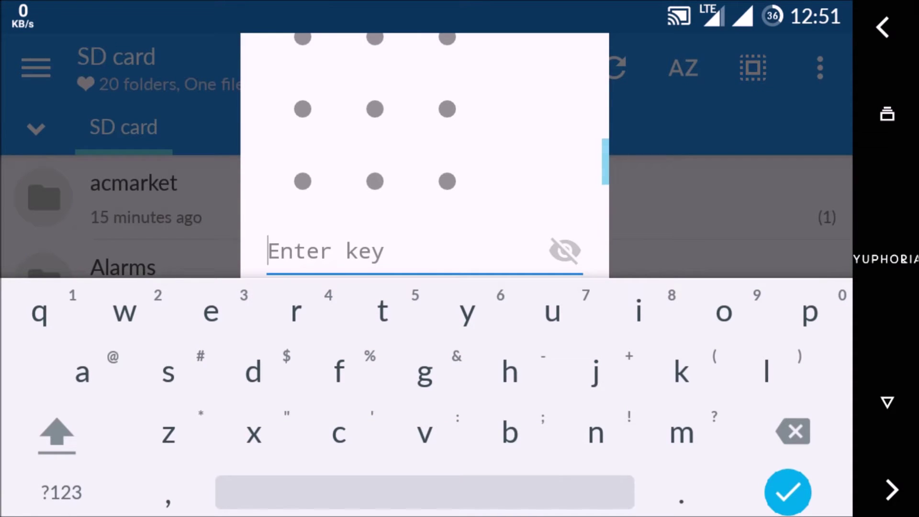
{"action": "left_click_drag", "start_coordinate": [514, 221], "coordinate": [517, 87]}
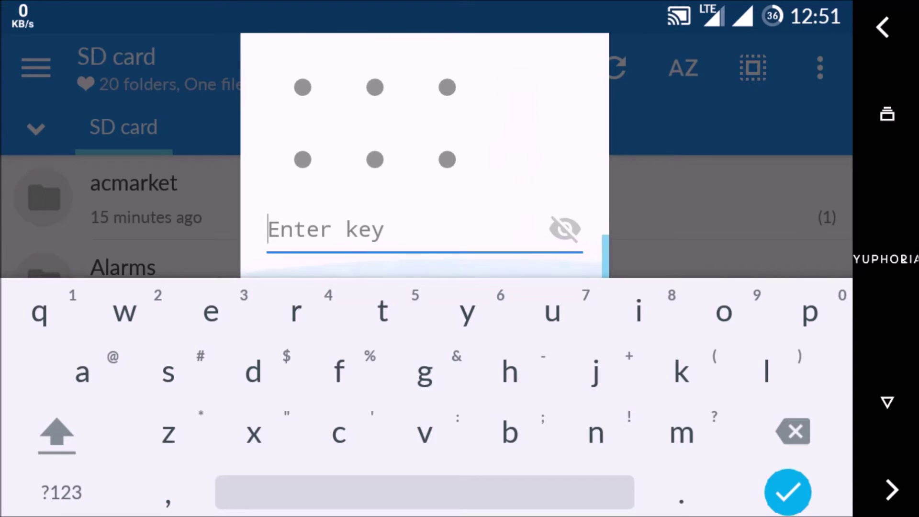
{"action": "left_click", "coordinate": [887, 402]}
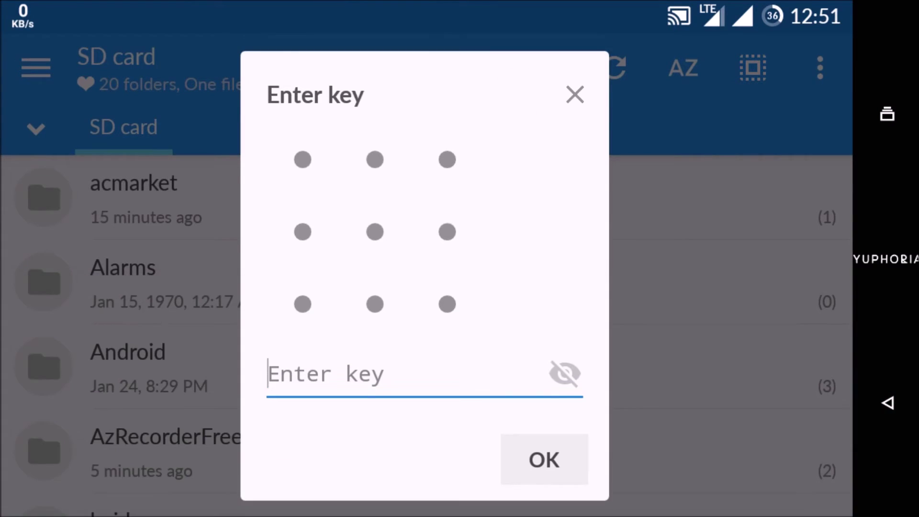
{"action": "left_click", "coordinate": [888, 402]}
{"action": "left_click", "coordinate": [820, 67]}
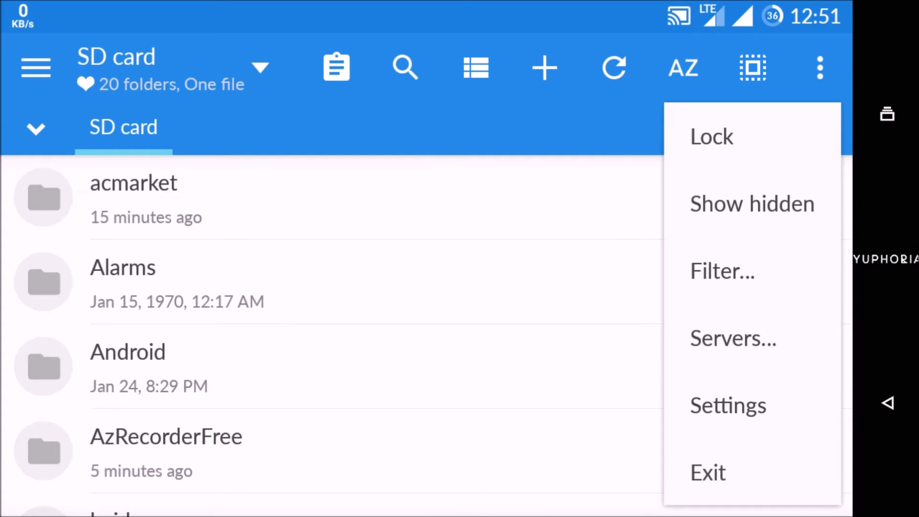
{"action": "left_click", "coordinate": [727, 405]}
Open the Theme choices and close them without changing the theme.
{"action": "scroll", "coordinate": [592, 416], "scroll_direction": "down", "scroll_amount": 1}
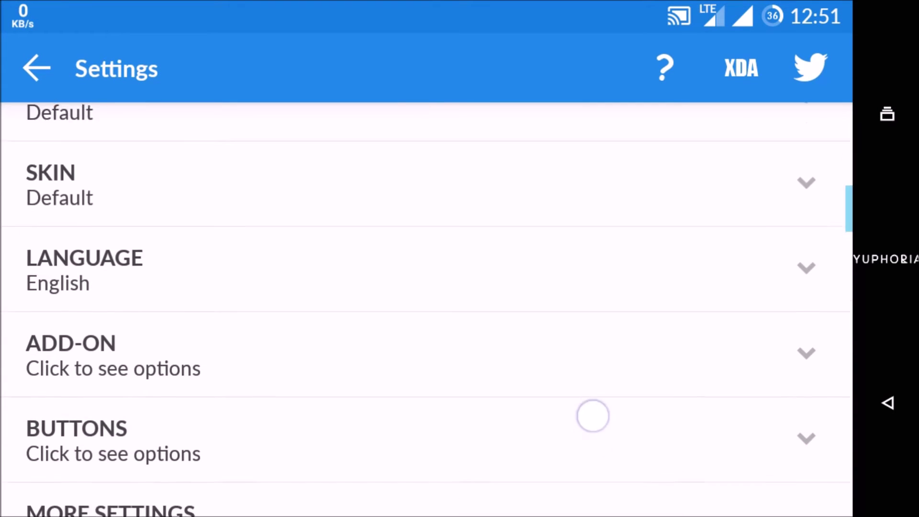
{"action": "scroll", "coordinate": [599, 500], "scroll_direction": "up", "scroll_amount": 1}
{"action": "left_click", "coordinate": [150, 152]}
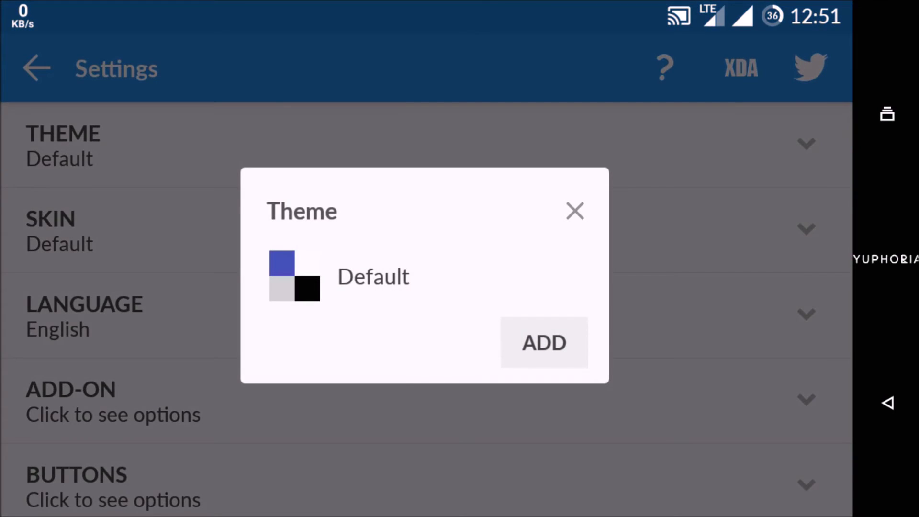
{"action": "left_click", "coordinate": [544, 343]}
Scroll through the toolbar Buttons list, accept it, and return to the SD card folders.
{"action": "mouse_move", "coordinate": [618, 417]}
{"action": "left_mouse_down"}
{"action": "mouse_move", "coordinate": [630, 313]}
{"action": "mouse_move", "coordinate": [659, 246]}
{"action": "left_mouse_up"}
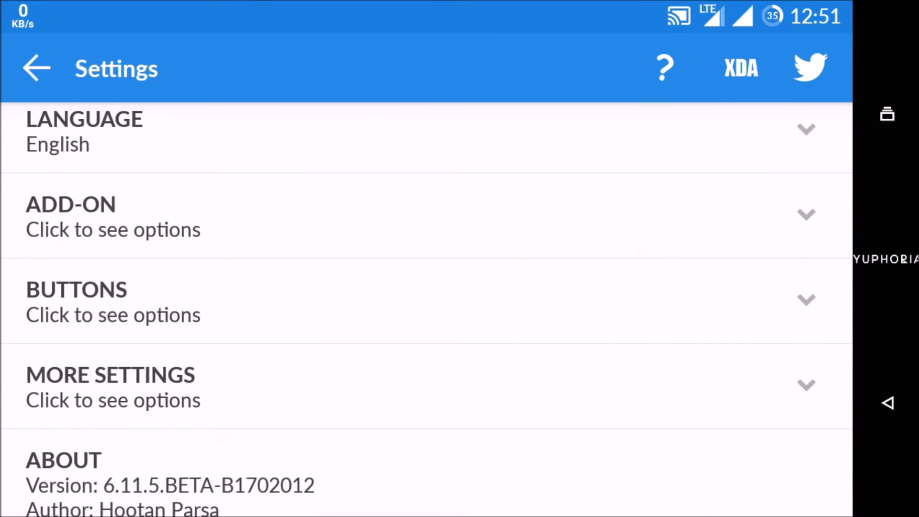
{"action": "left_click", "coordinate": [788, 306]}
{"action": "left_click_drag", "start_coordinate": [535, 383], "coordinate": [535, 232]}
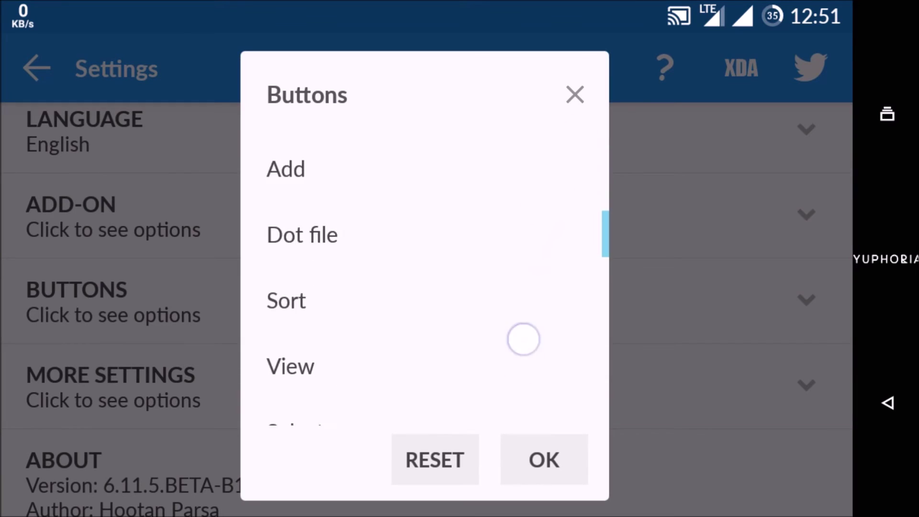
{"action": "mouse_move", "coordinate": [523, 337]}
{"action": "left_mouse_down"}
{"action": "mouse_move", "coordinate": [569, 176]}
{"action": "mouse_move", "coordinate": [542, 226]}
{"action": "left_mouse_up"}
{"action": "mouse_move", "coordinate": [534, 412]}
{"action": "left_mouse_down"}
{"action": "mouse_move", "coordinate": [533, 291]}
{"action": "mouse_move", "coordinate": [564, 172]}
{"action": "left_mouse_up"}
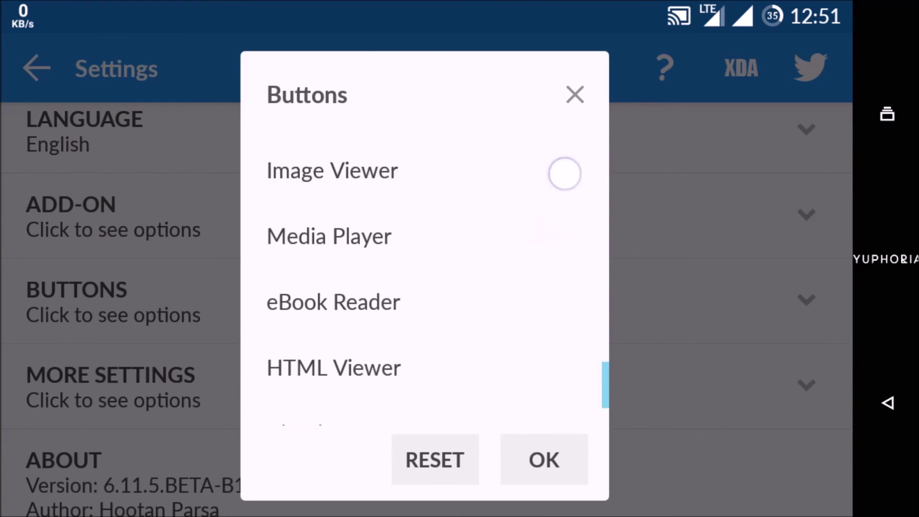
{"action": "left_click_drag", "start_coordinate": [542, 345], "coordinate": [541, 232]}
{"action": "left_click", "coordinate": [544, 459]}
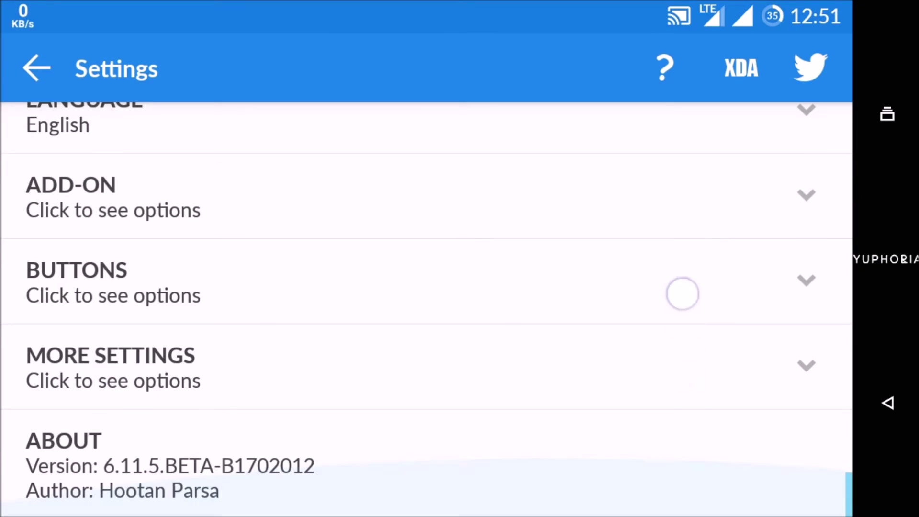
{"action": "left_click_drag", "start_coordinate": [681, 293], "coordinate": [695, 221]}
{"action": "left_click", "coordinate": [37, 68]}
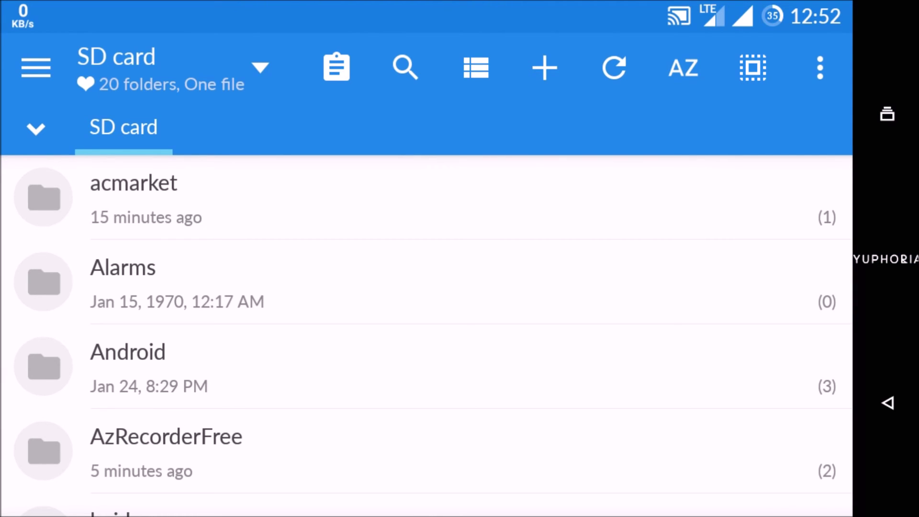
Exit MiXplorer with the Back key to reach the Android home screen.
{"action": "key", "text": "Escape"}
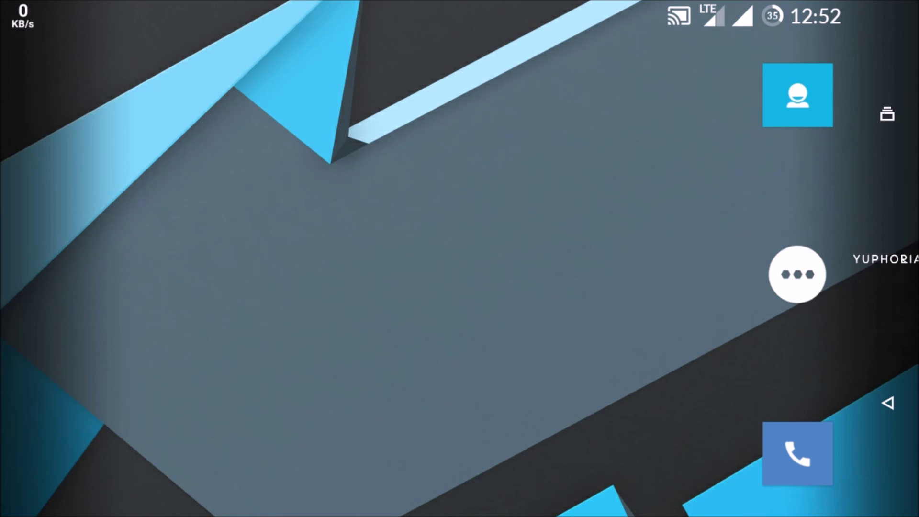